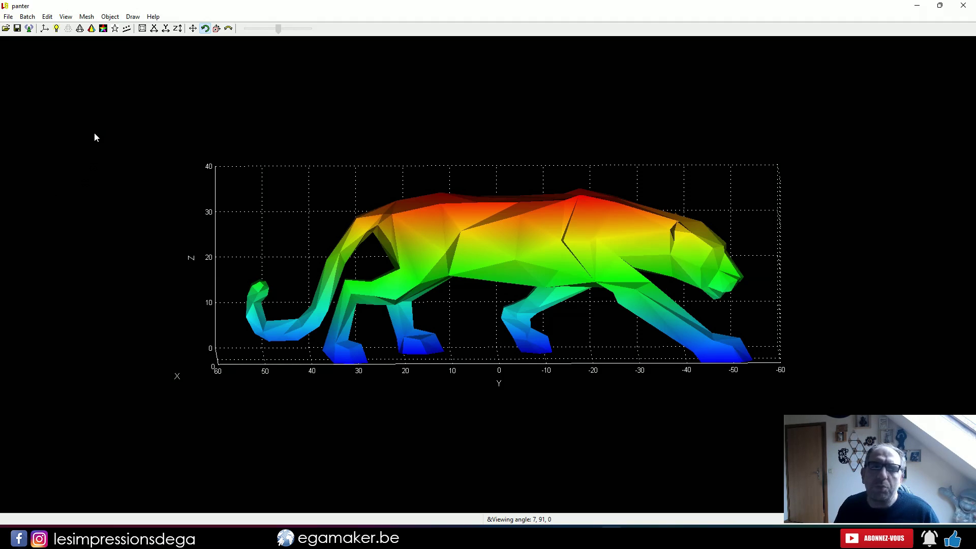
Open the Mesh menu for the loaded panther model
click(86, 18)
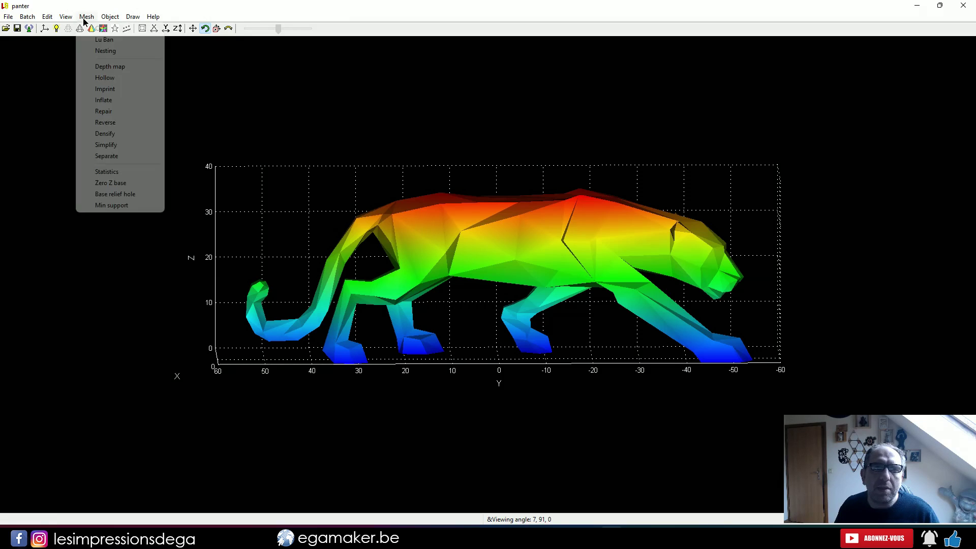
Start Lu Ban cutting in millimetres and switch the cutting method to Modular cut
click(88, 28)
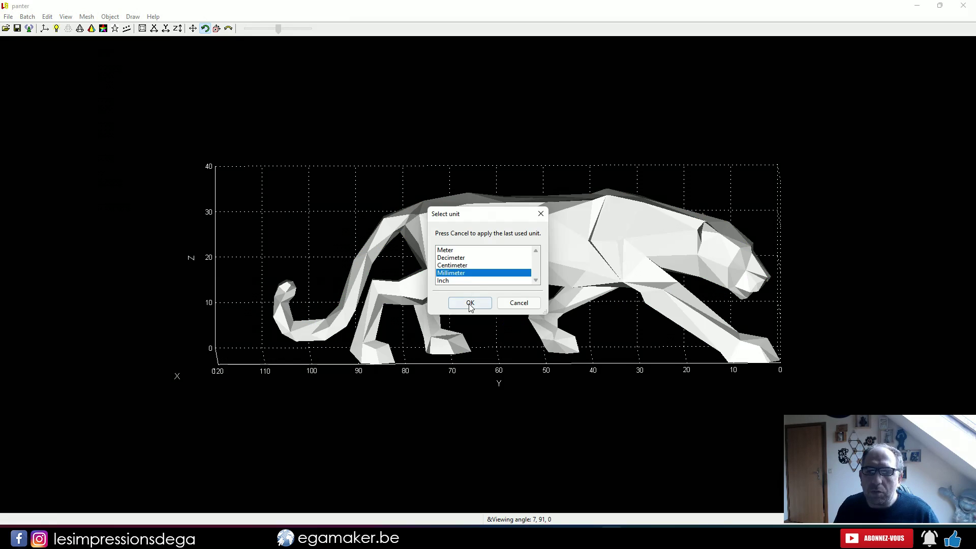
click(471, 304)
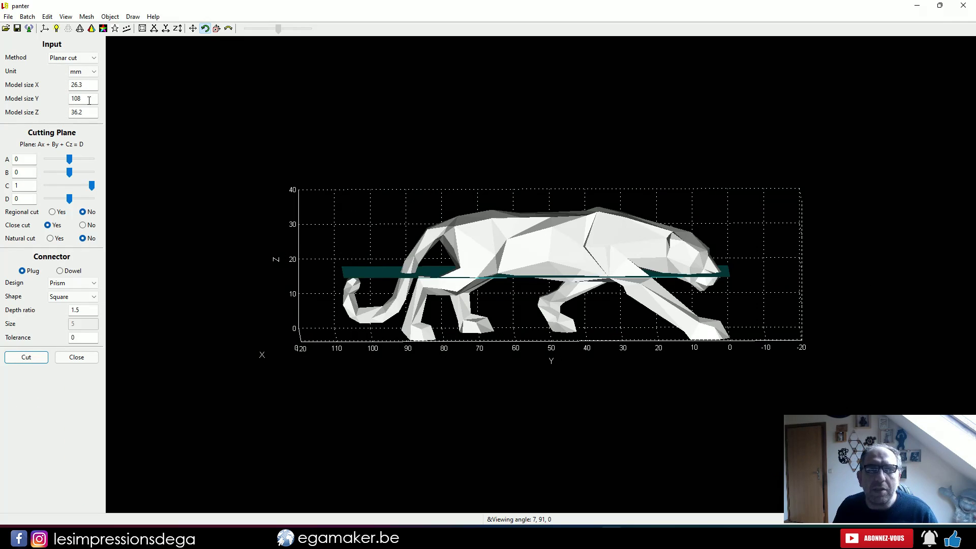
double_click(89, 100)
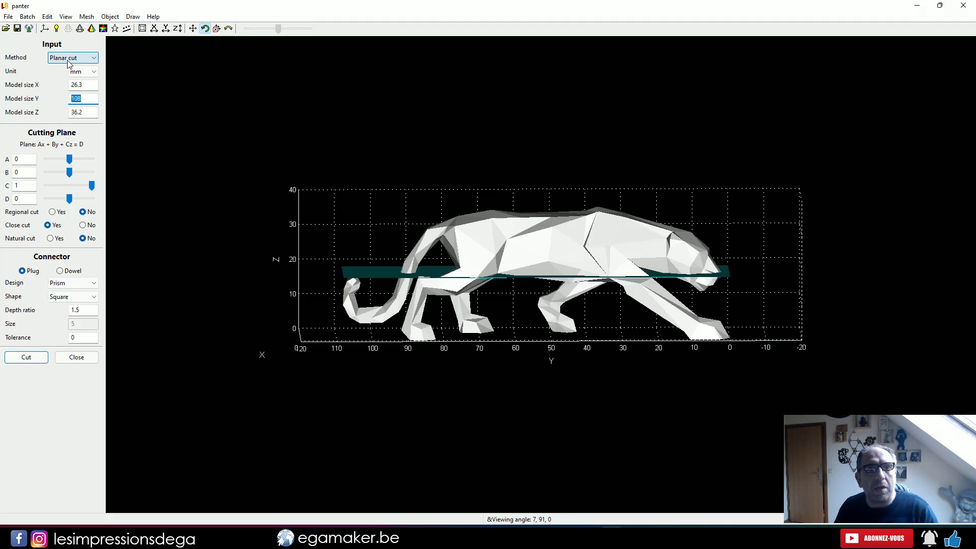
click(70, 60)
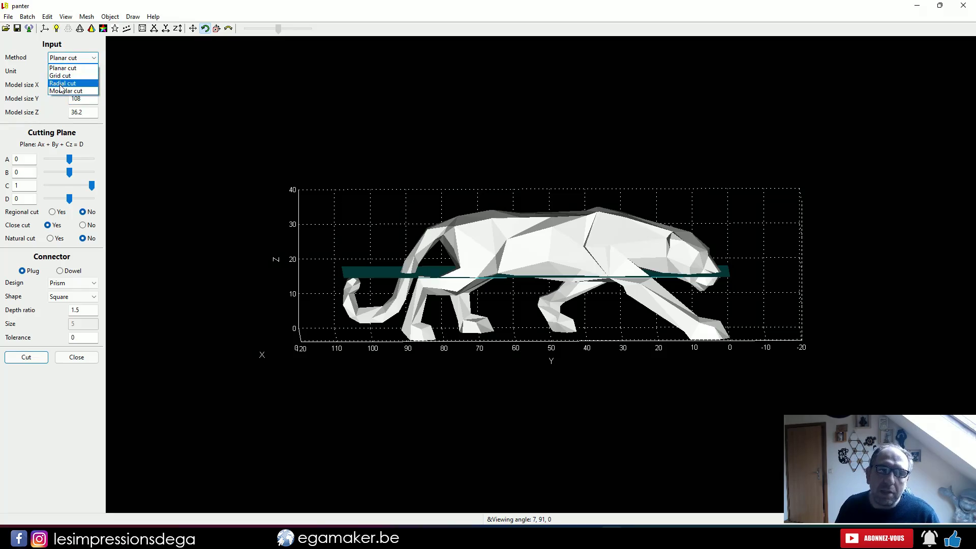
click(62, 91)
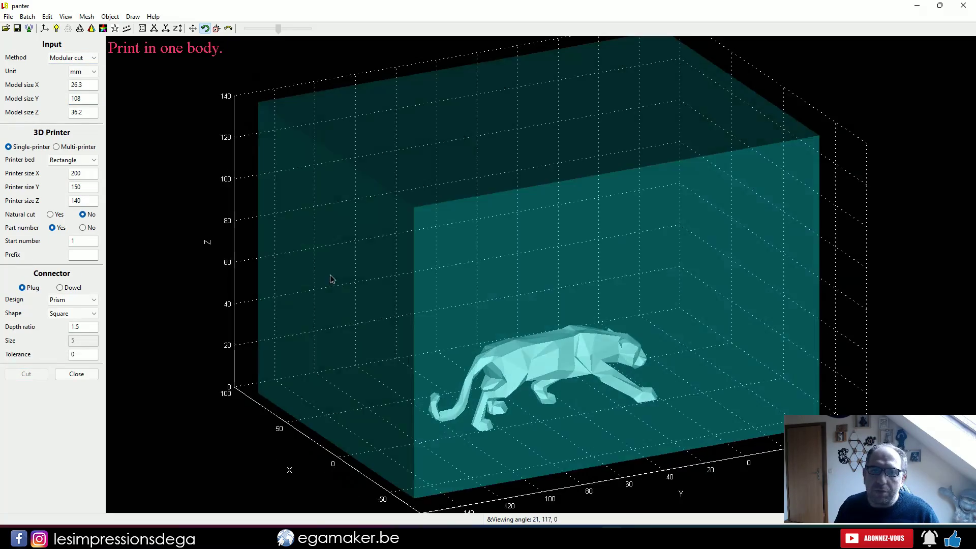
Scale the panther to a 1000 mm model length
mouse_move(331, 278)
mouse_down()
mouse_move(397, 266)
mouse_move(289, 253)
mouse_up()
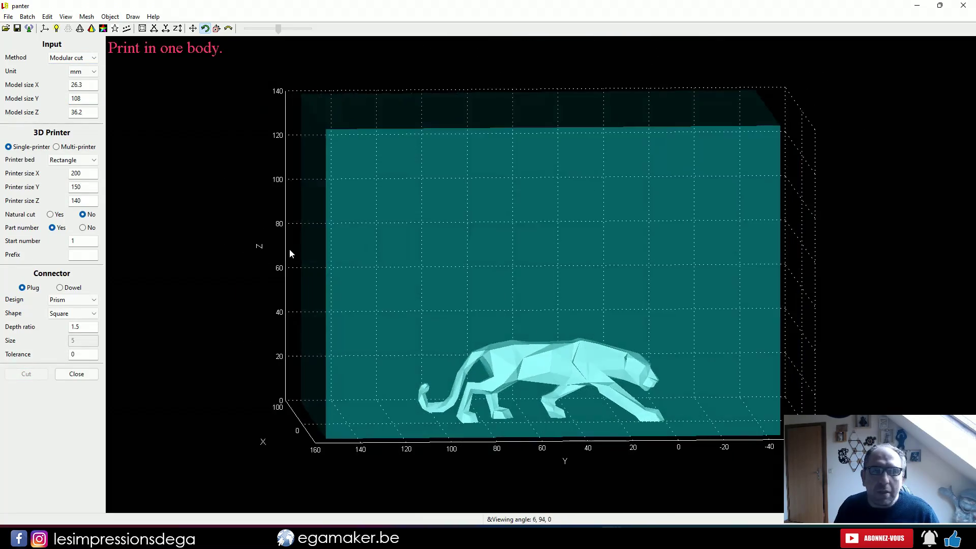
drag(81, 98, 61, 100)
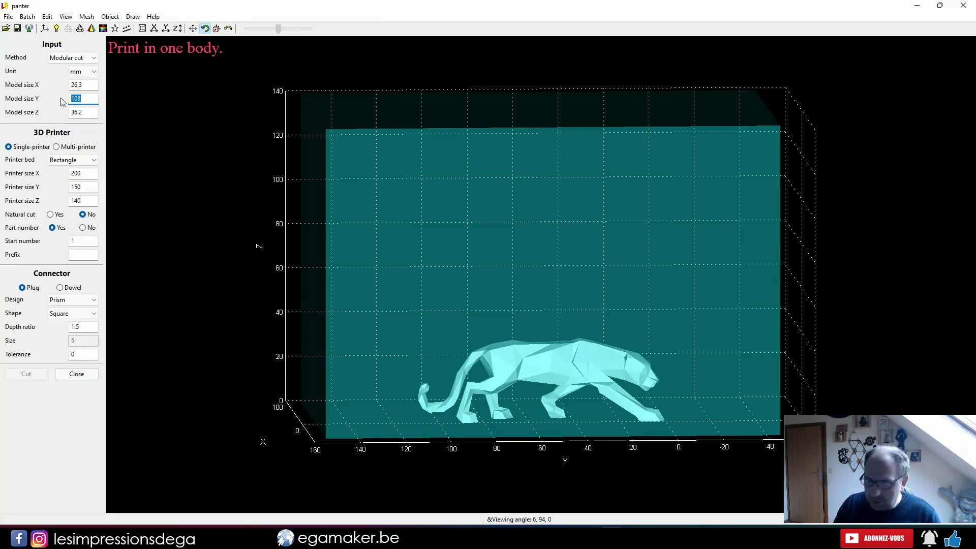
text(1000)
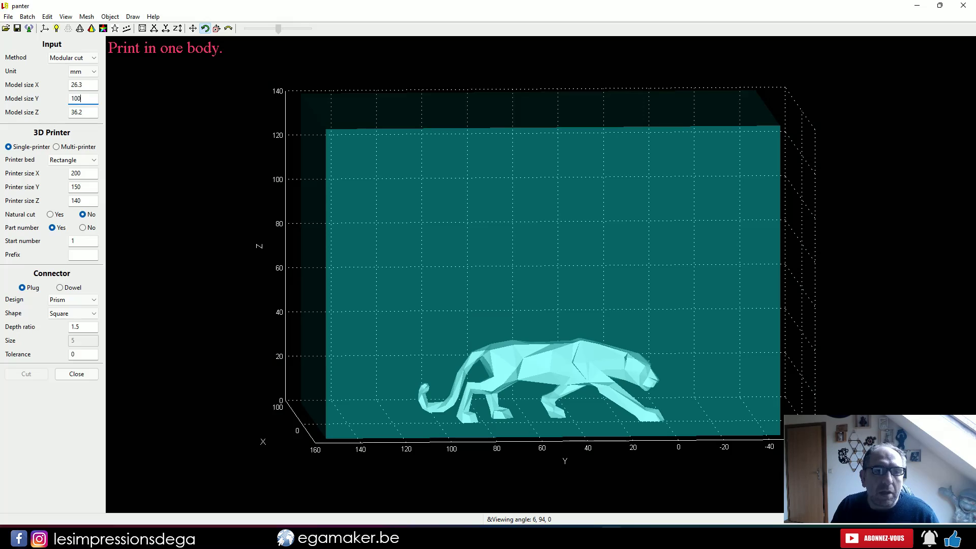
key(Return)
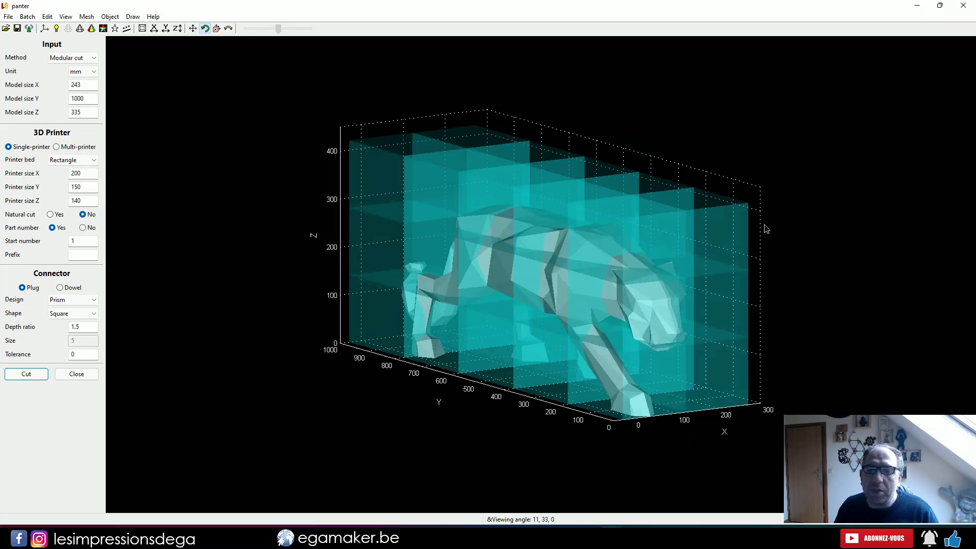
Set the printer volume to 300 × 300 × 350
drag(333, 203, 227, 195)
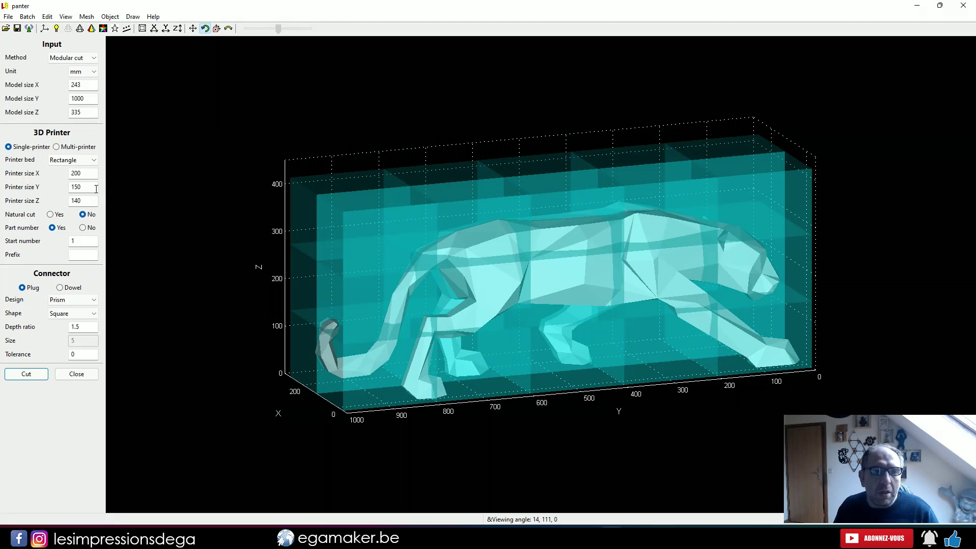
double_click(89, 171)
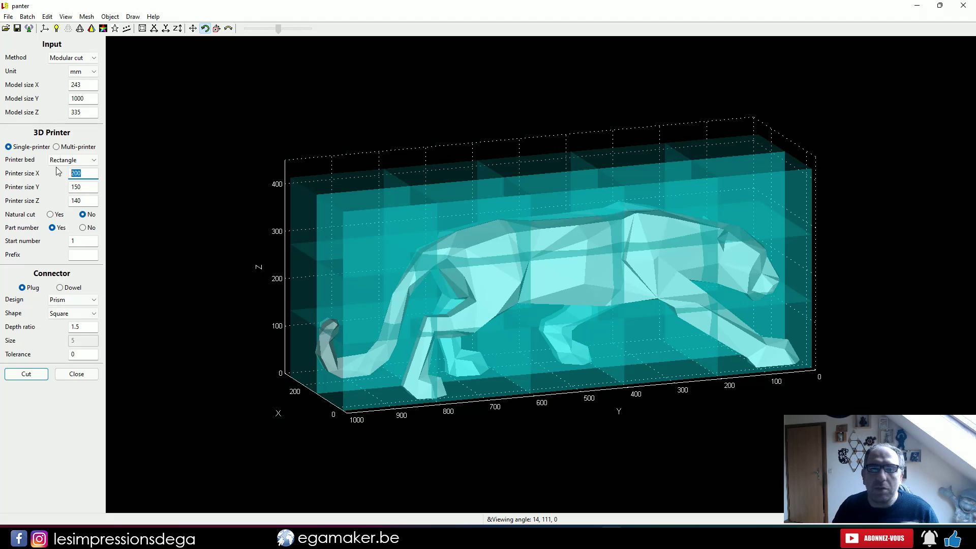
text(300)
key(Tab)
text(300)
key(Tab)
text(350)
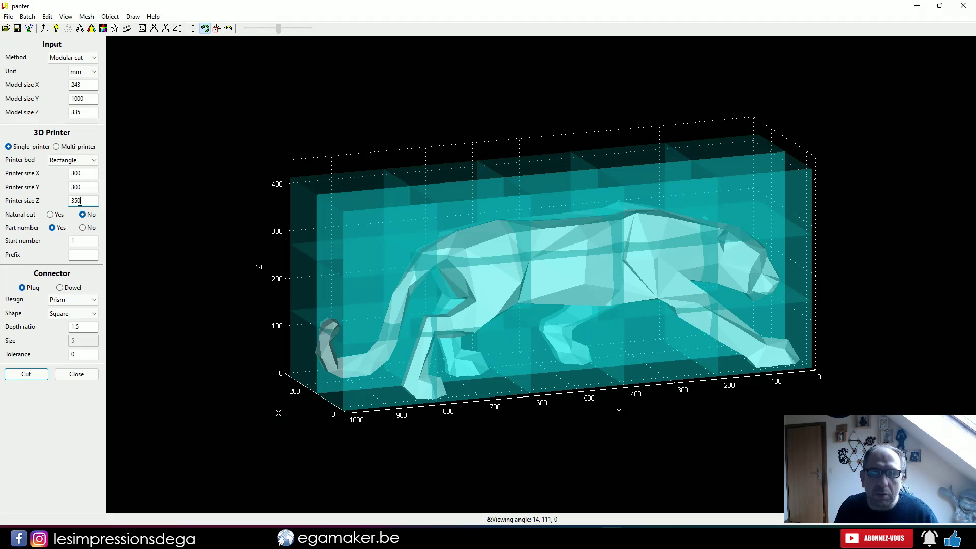
Set the connector tolerance to -0.3
double_click(82, 354)
text(-0.3)
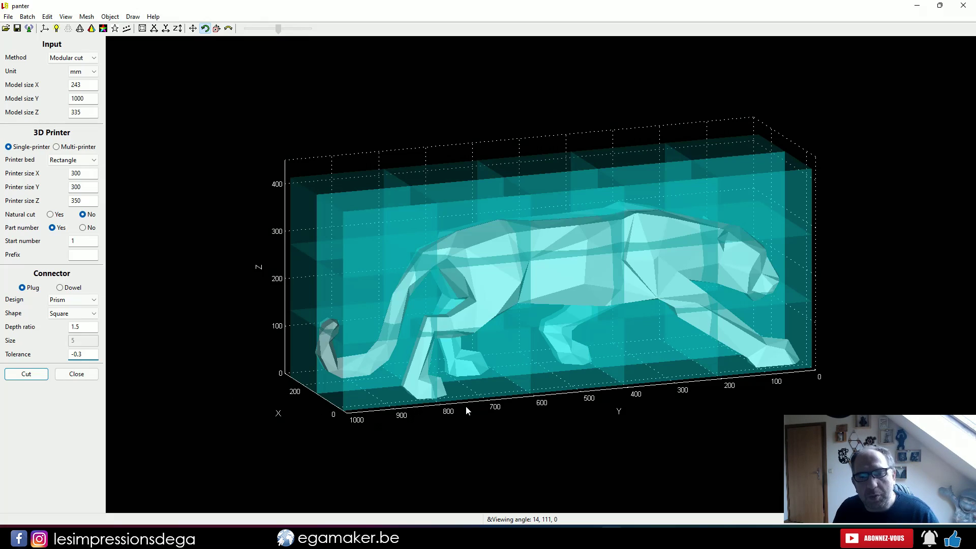
drag(466, 406, 471, 397)
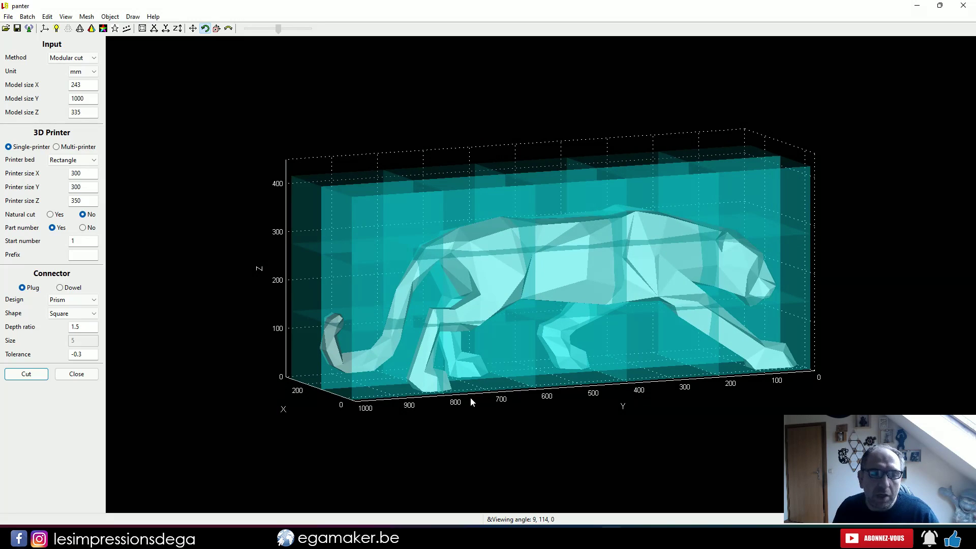
Cut the panther and export the parts into a new desktop folder named panter
click(26, 374)
right_click(192, 136)
mouse_move(220, 253)
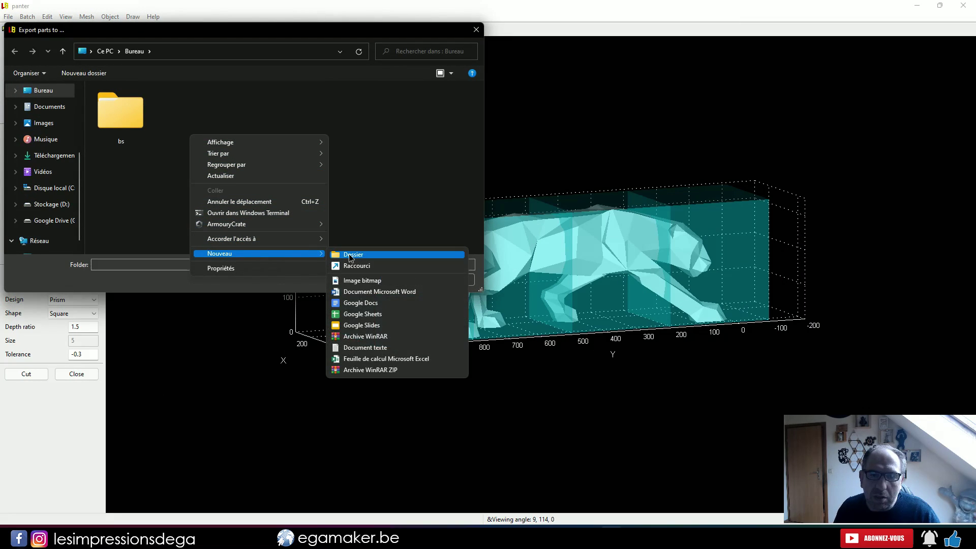
click(350, 254)
text(panter)
key(Return)
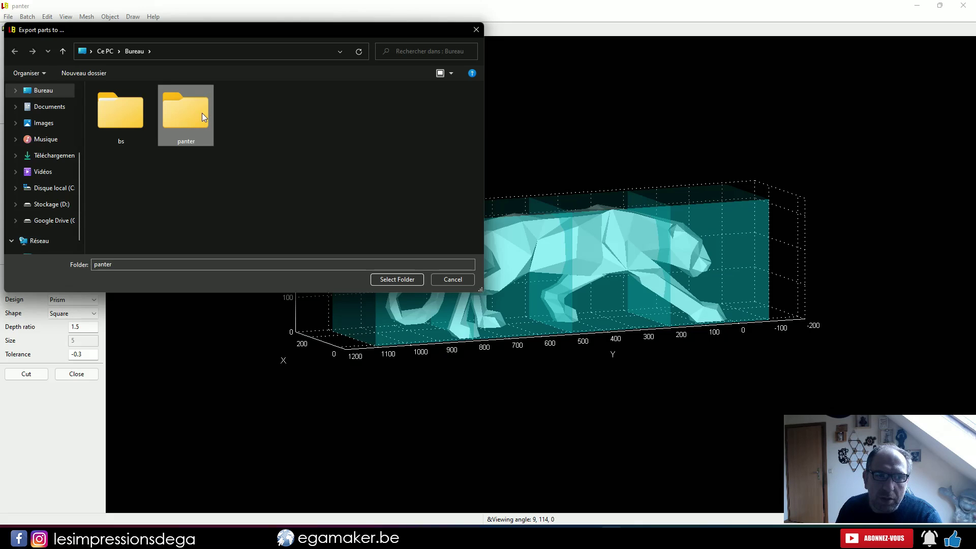
double_click(202, 115)
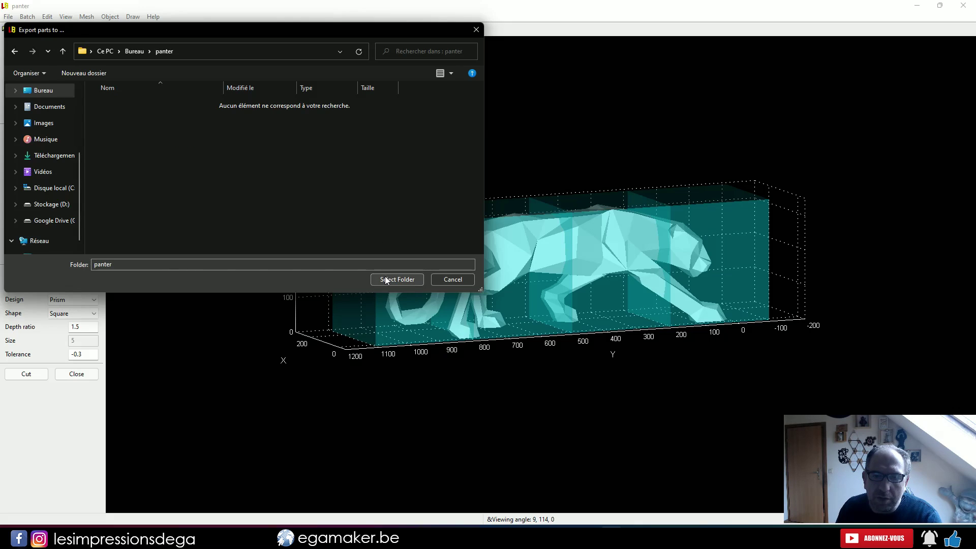
click(385, 279)
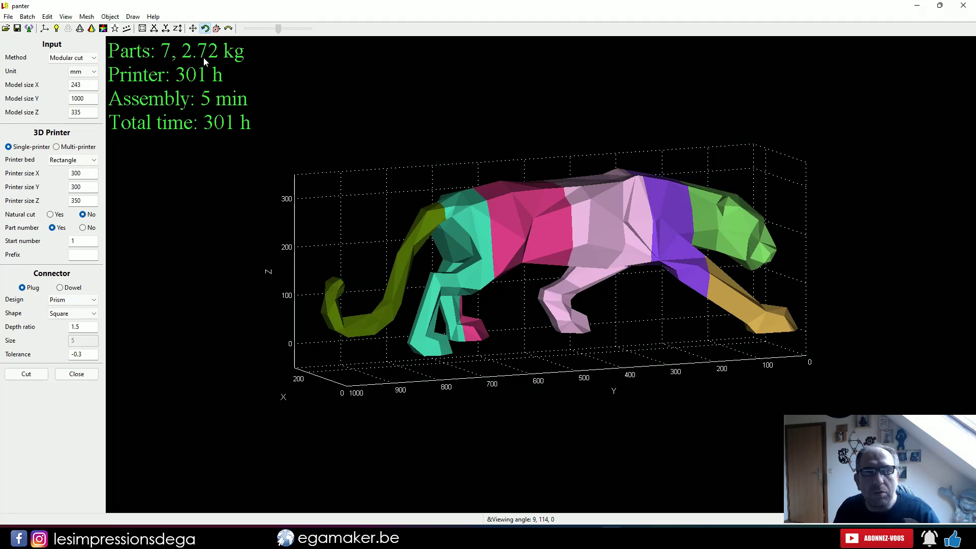
Orbit the view to see the seven separated parts and their connector plugs side-on
mouse_move(203, 57)
mouse_down()
mouse_move(560, 274)
mouse_move(511, 239)
mouse_up()
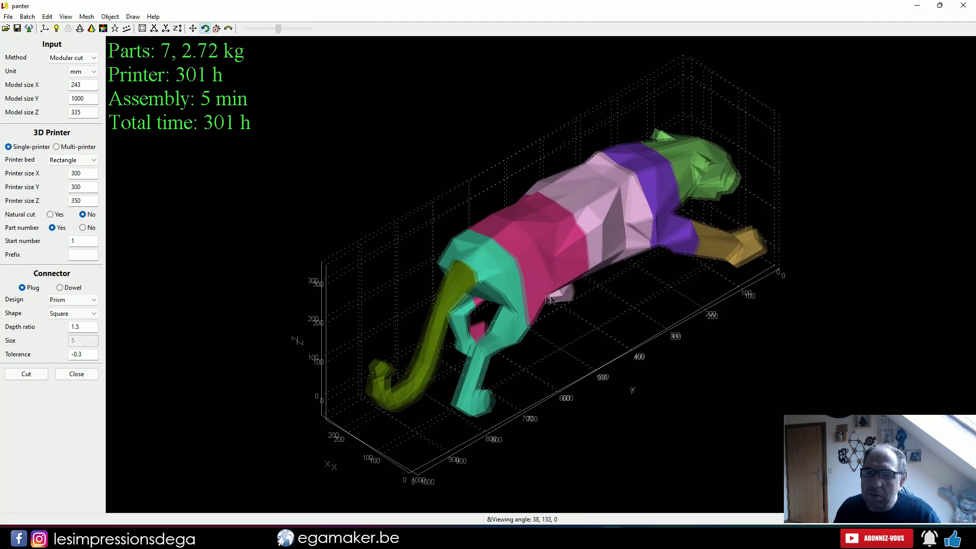
mouse_move(511, 239)
mouse_down()
mouse_move(530, 338)
mouse_move(518, 301)
mouse_move(447, 301)
mouse_up()
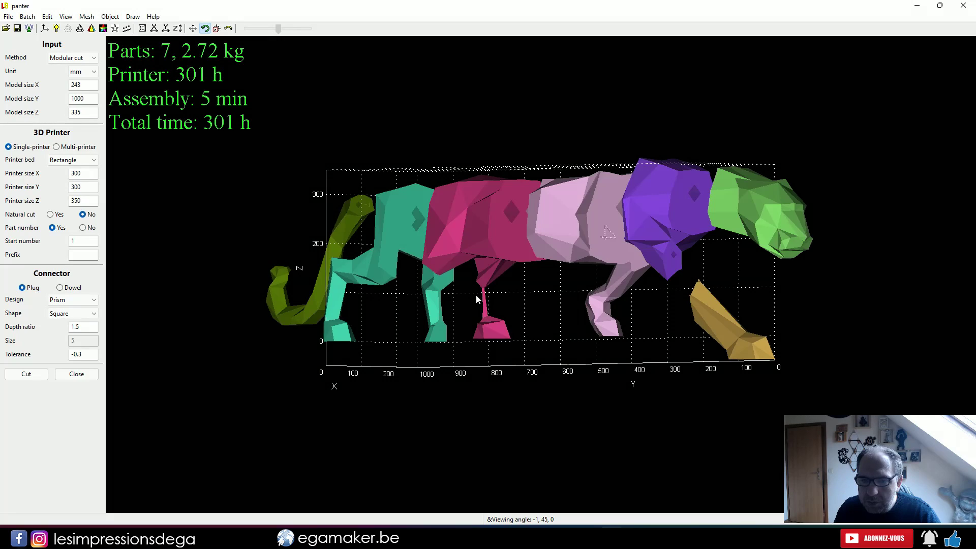
mouse_move(458, 305)
mouse_down()
mouse_move(551, 316)
mouse_move(530, 313)
mouse_up()
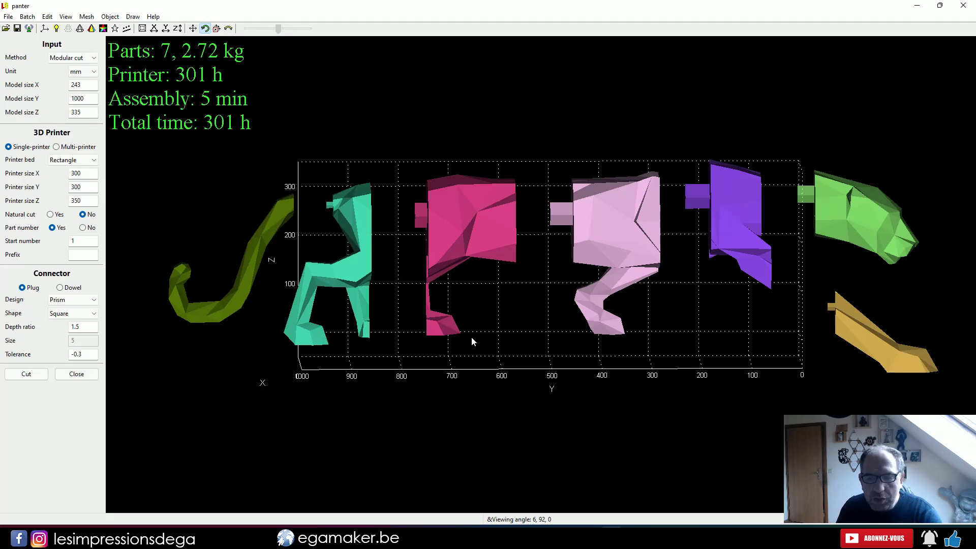
key(super+shift+s)
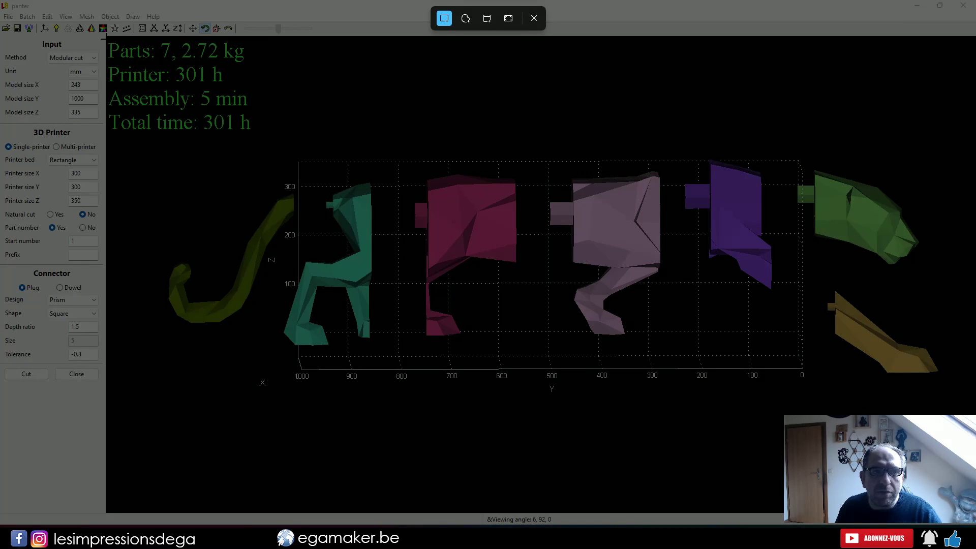
key(Escape)
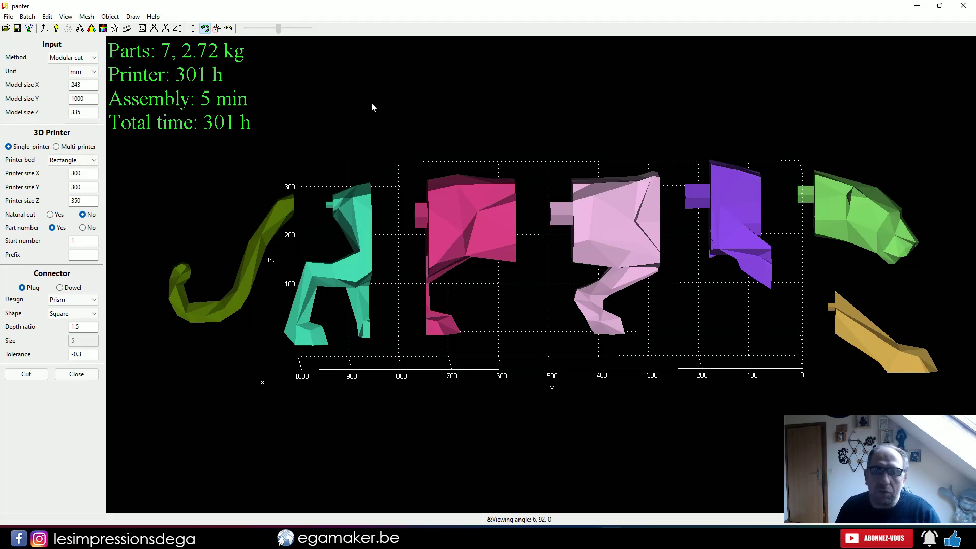
drag(371, 102, 430, 115)
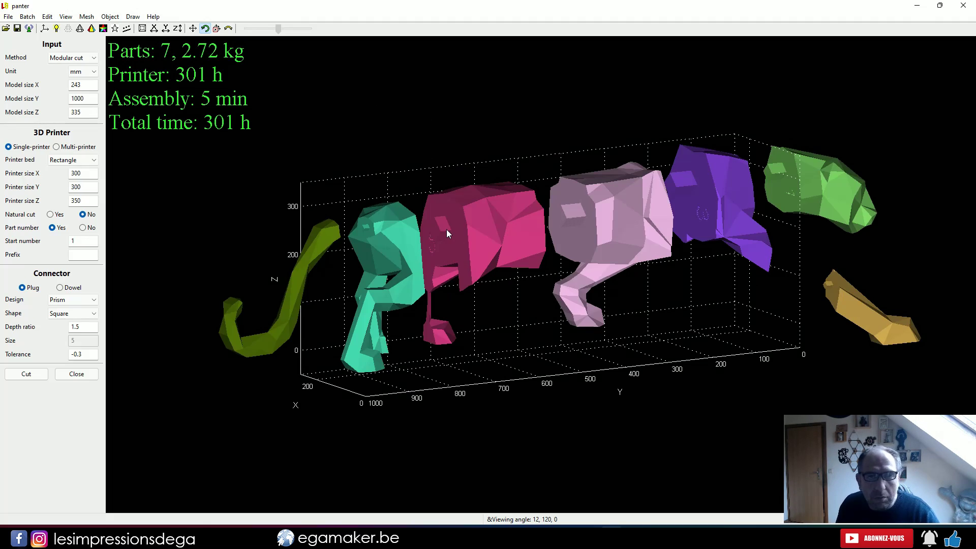
mouse_move(448, 233)
mouse_down()
mouse_move(607, 345)
mouse_move(483, 388)
mouse_up()
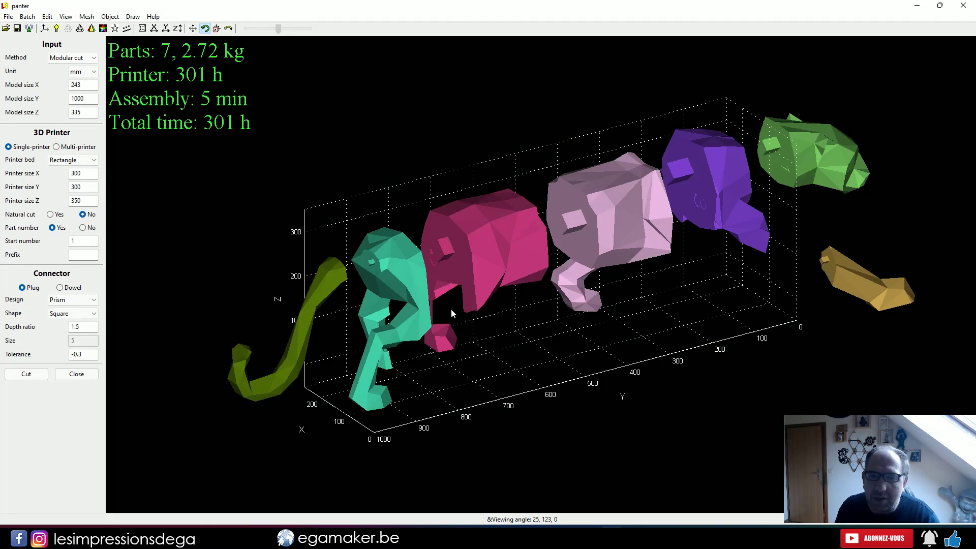
drag(687, 278, 462, 361)
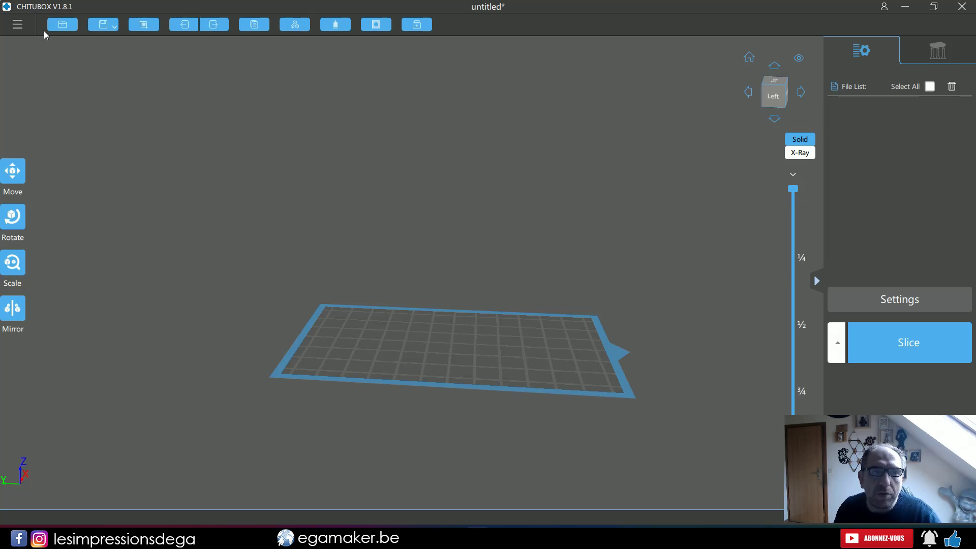
Load panter.stl onto the CHITUBOX build plate and hollow it with 1 mm walls
click(56, 29)
double_click(315, 101)
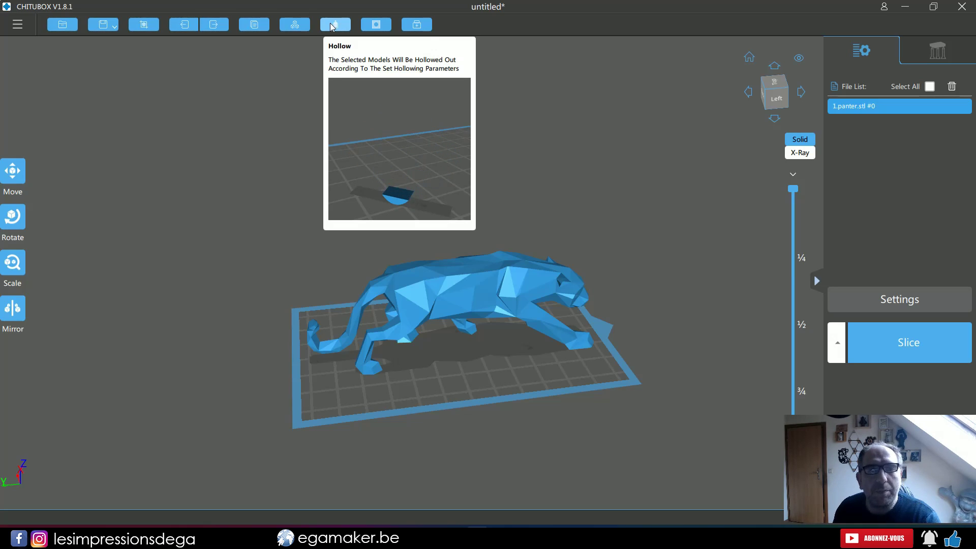
click(331, 27)
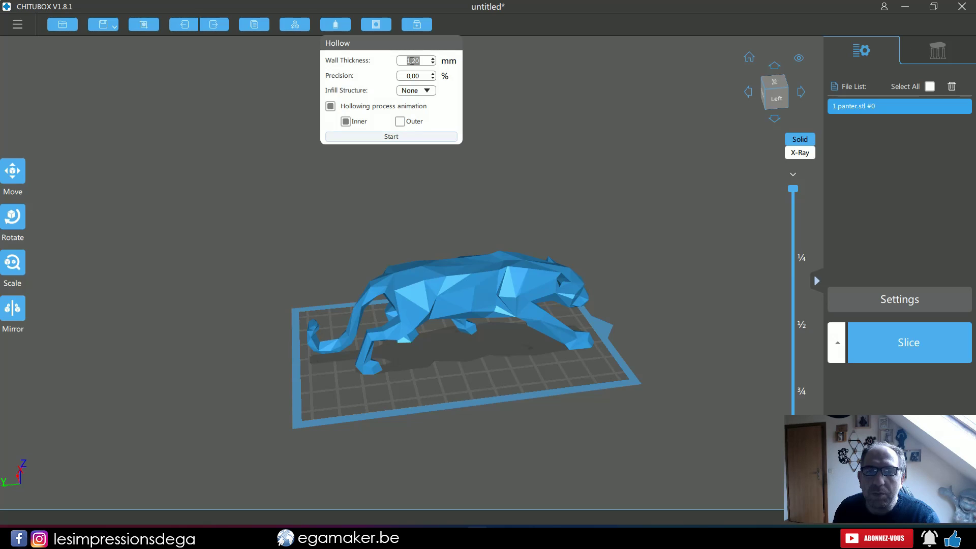
click(391, 136)
click(17, 24)
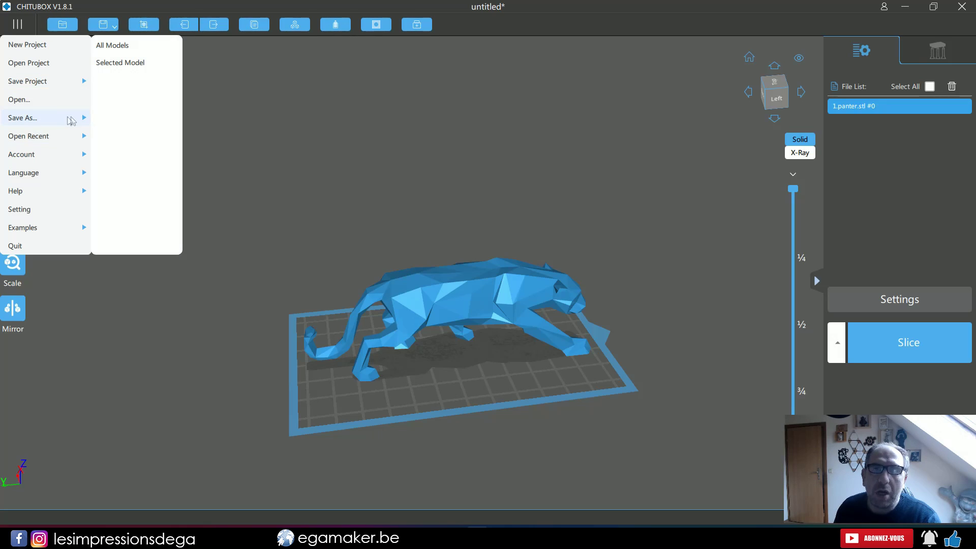
Save all models as an STL file in the Bureau folder
click(116, 55)
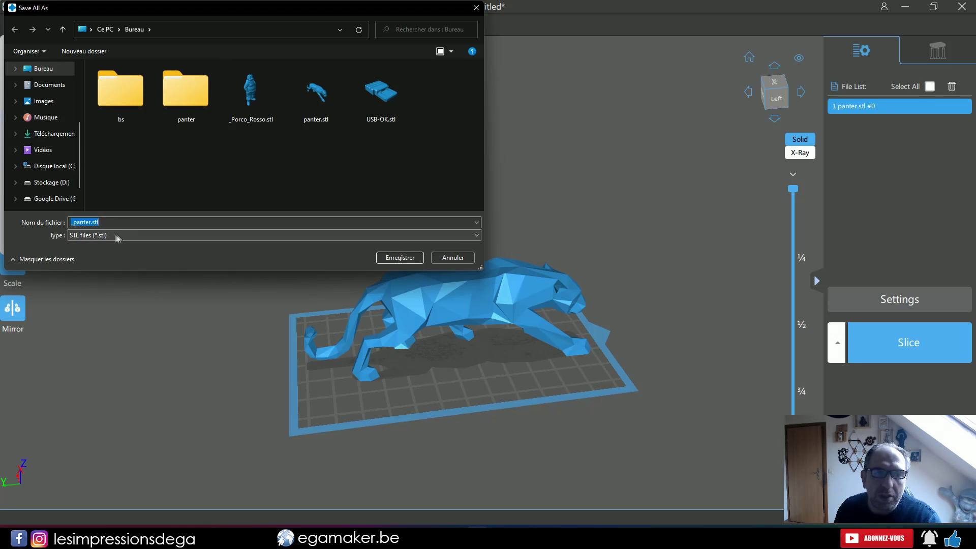
click(76, 224)
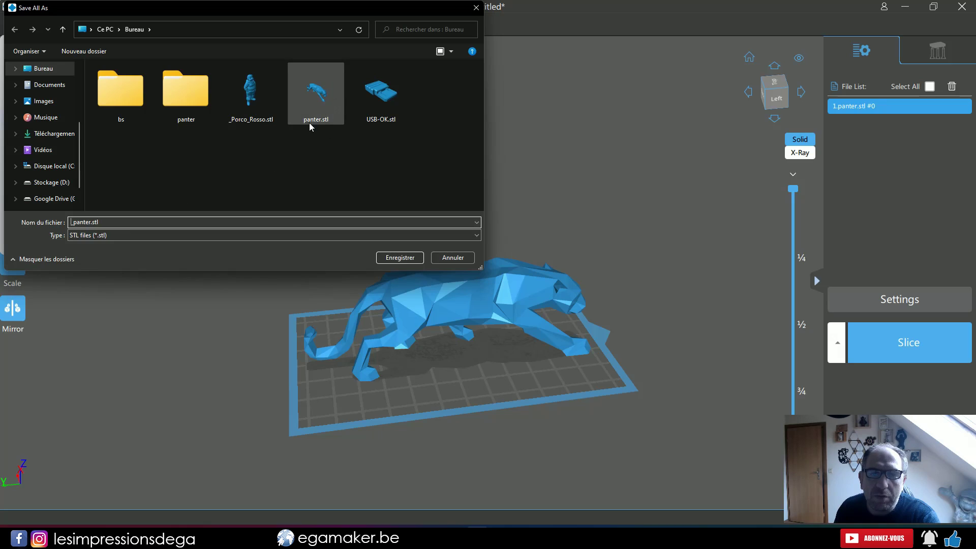
click(387, 258)
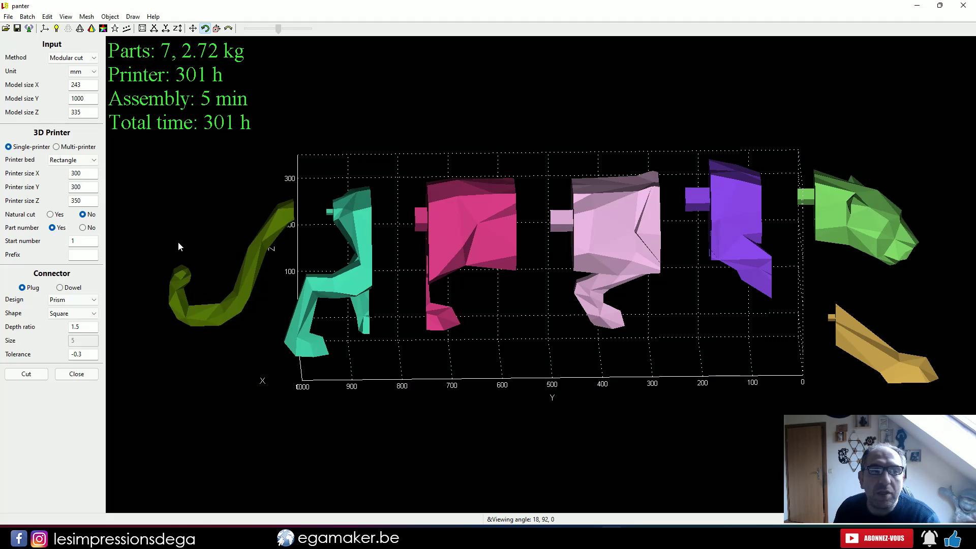
Open _panter.stl from the Bureau folder
click(6, 29)
click(44, 93)
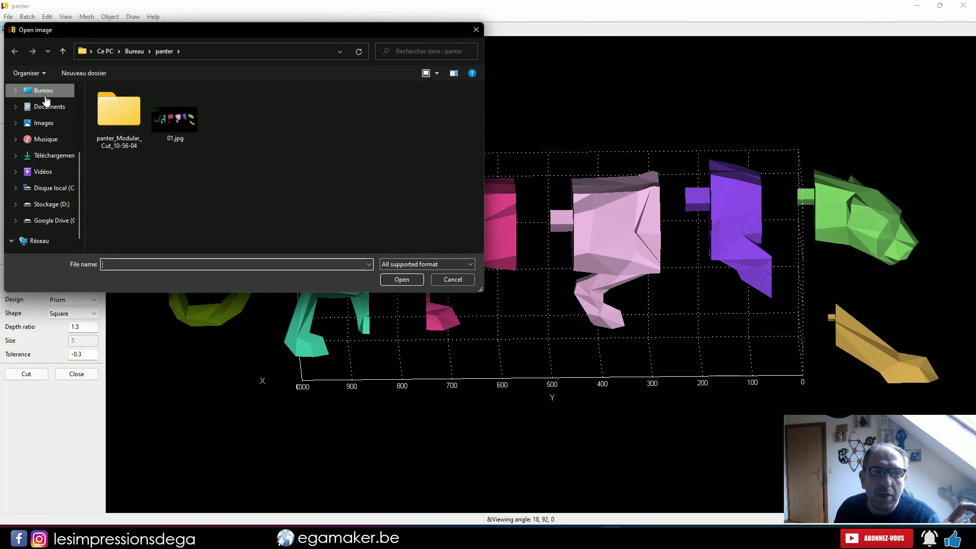
click(246, 143)
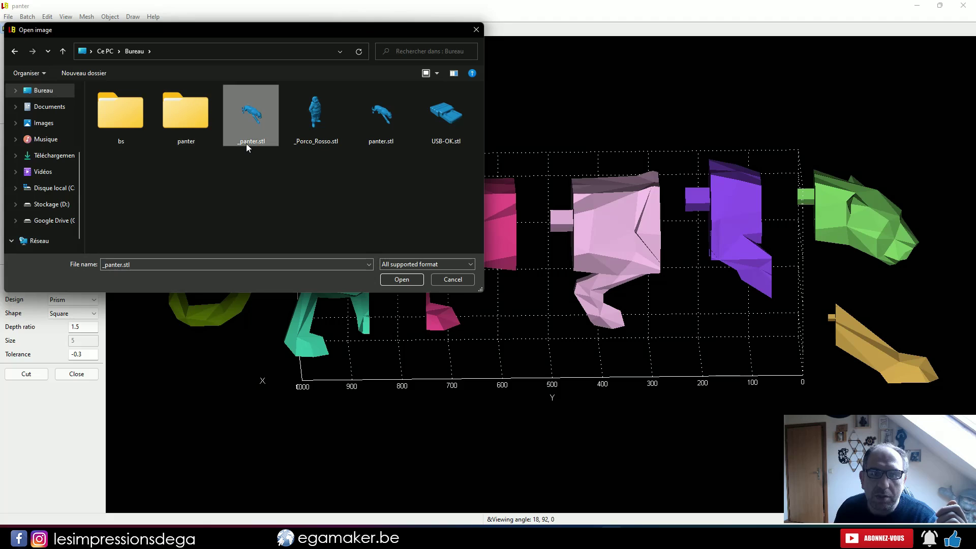
double_click(250, 115)
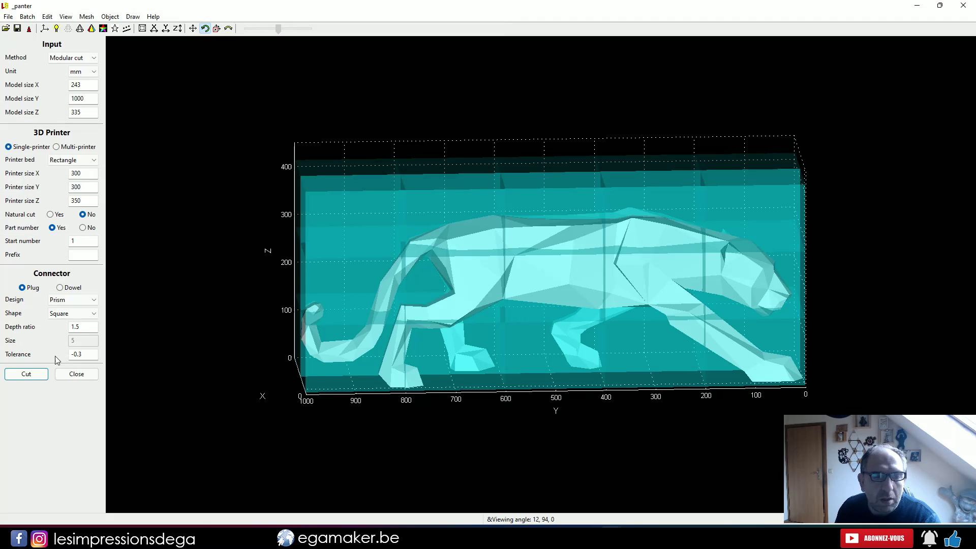
Cut it into 7 parts exported to the panter folder (0.832 kg, 92 h)
click(24, 378)
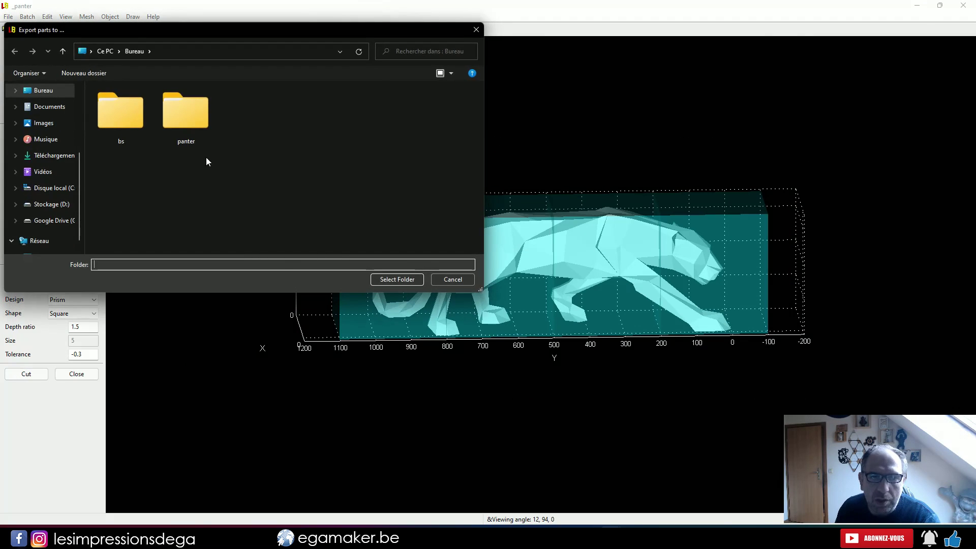
double_click(193, 115)
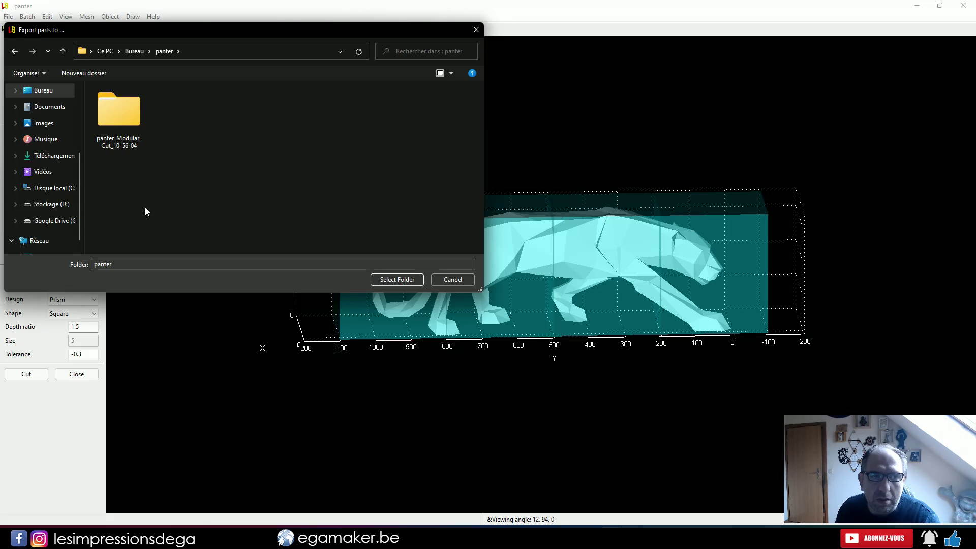
click(397, 280)
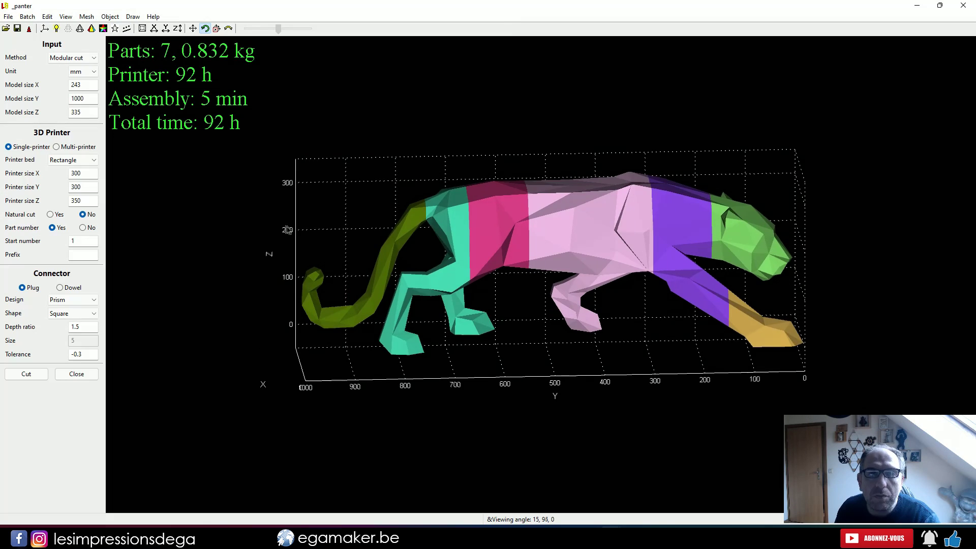
drag(293, 227, 290, 211)
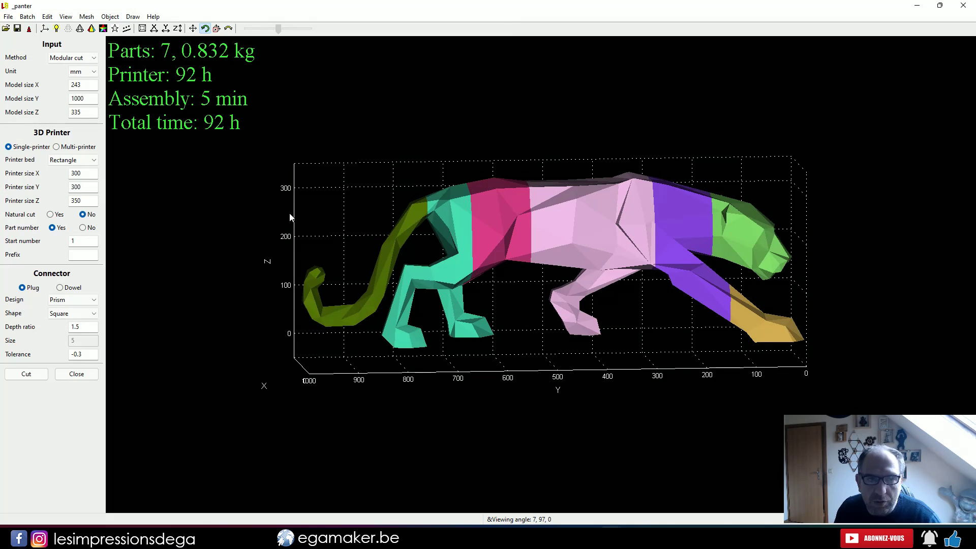
Orbit and zoom around the 0.832 kg hollow parts to inspect their interiors
drag(273, 12, 485, 58)
double_click(484, 48)
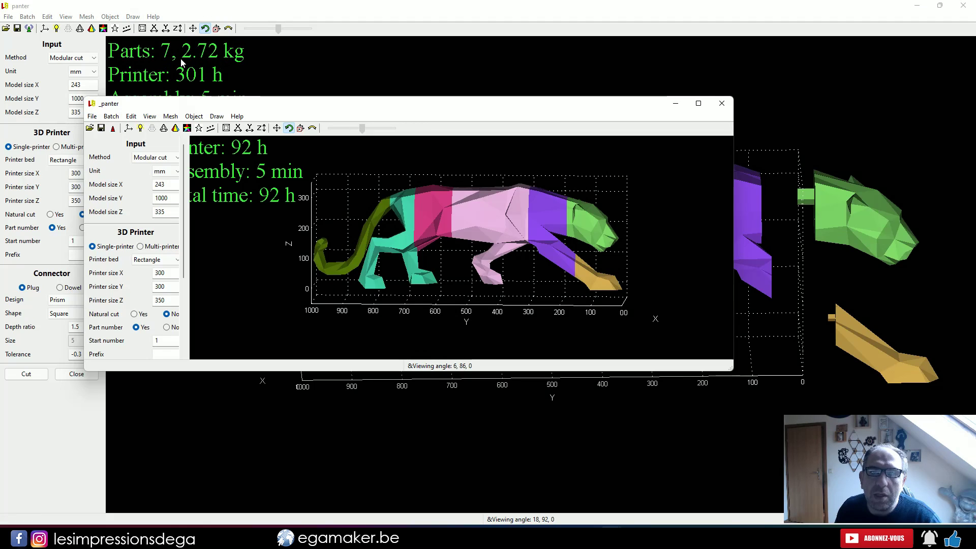
mouse_move(543, 301)
mouse_down()
mouse_move(668, 312)
mouse_move(535, 332)
mouse_up()
scroll(535, 331, up, 3)
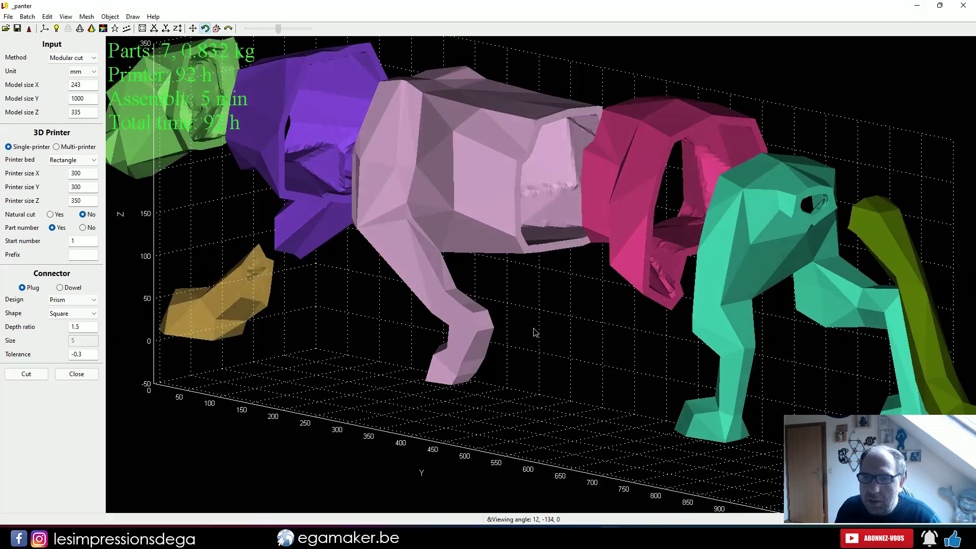
drag(535, 332, 365, 208)
mouse_move(387, 273)
mouse_down()
mouse_move(441, 267)
mouse_move(339, 311)
mouse_up()
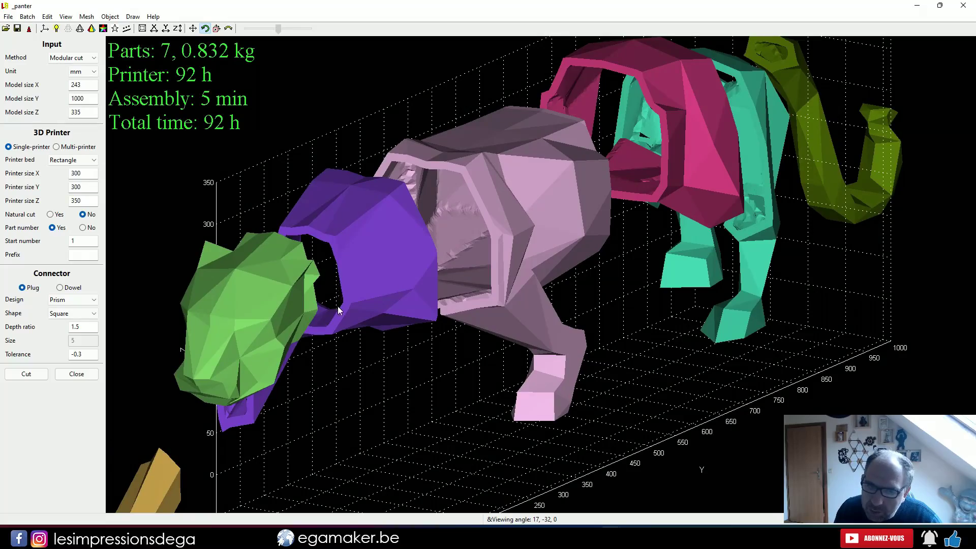
mouse_move(537, 354)
mouse_down()
mouse_move(616, 289)
mouse_move(719, 284)
mouse_move(585, 501)
mouse_up()
scroll(616, 289, up, 2)
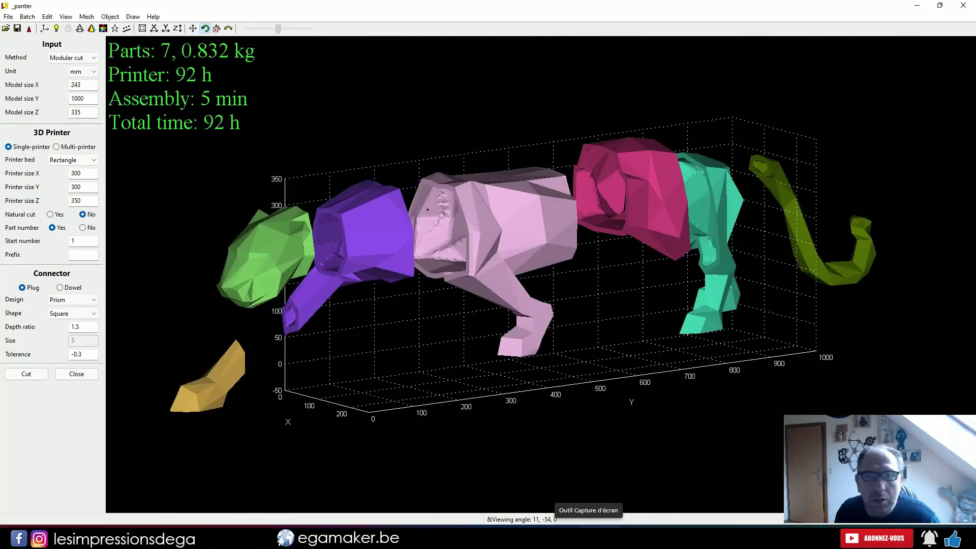
click(585, 501)
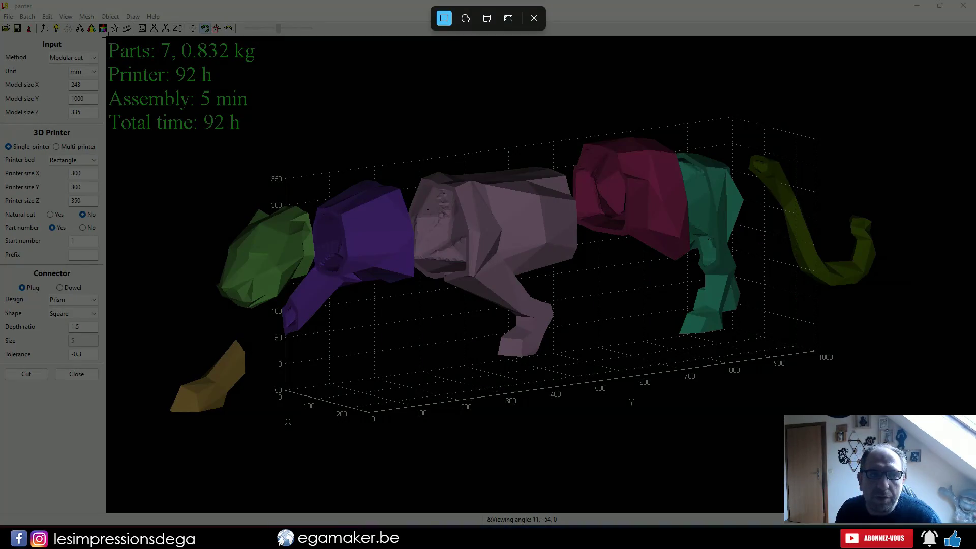
drag(106, 34, 487, 143)
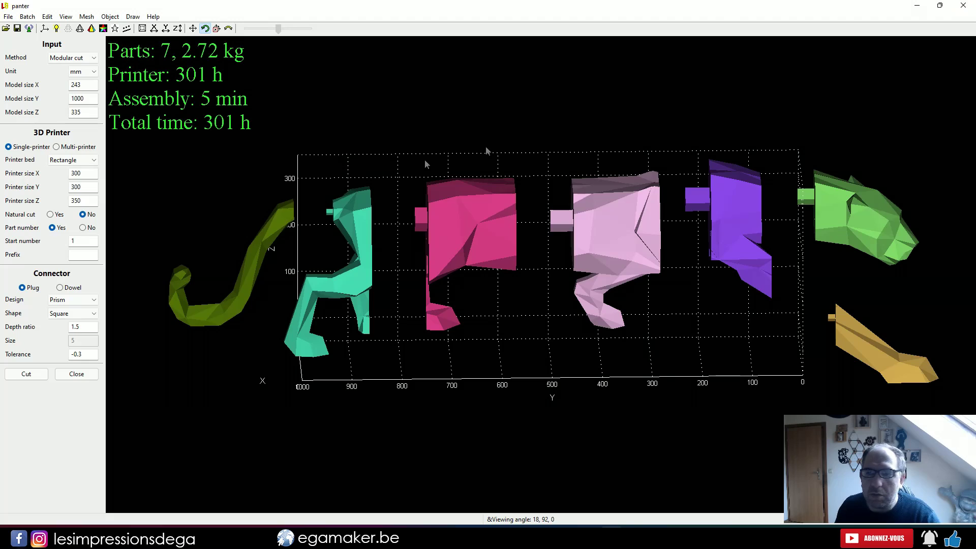
Load the original uncut panter model from the Bureau folder
drag(486, 147, 574, 141)
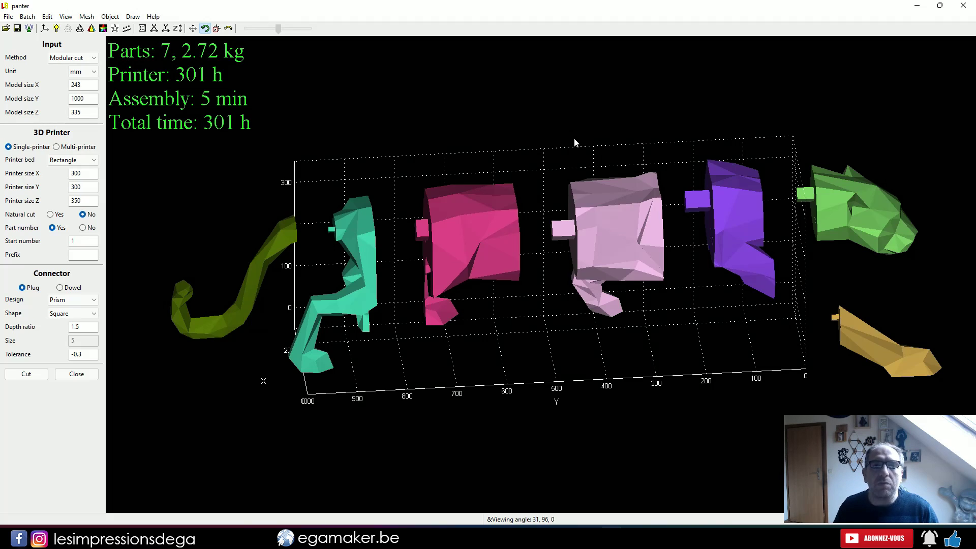
click(7, 30)
click(67, 53)
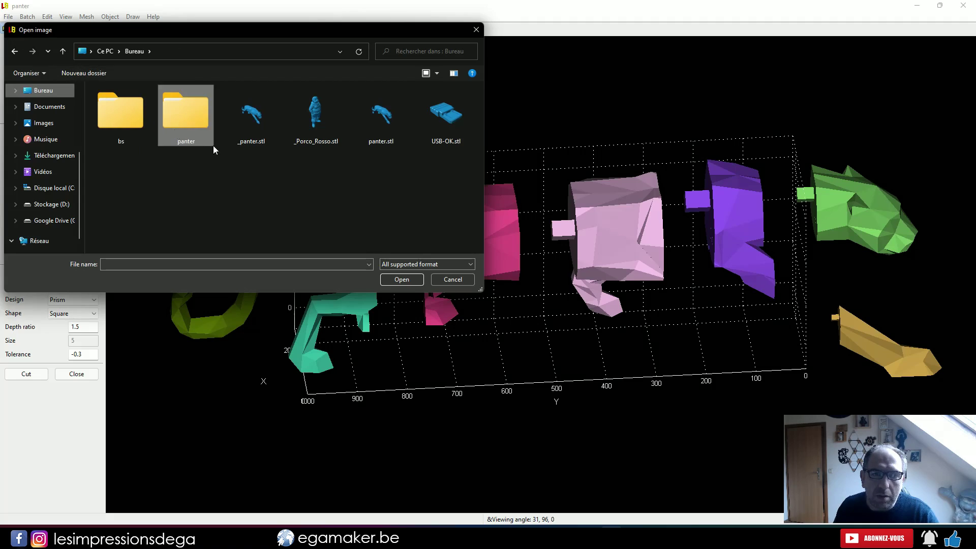
double_click(251, 115)
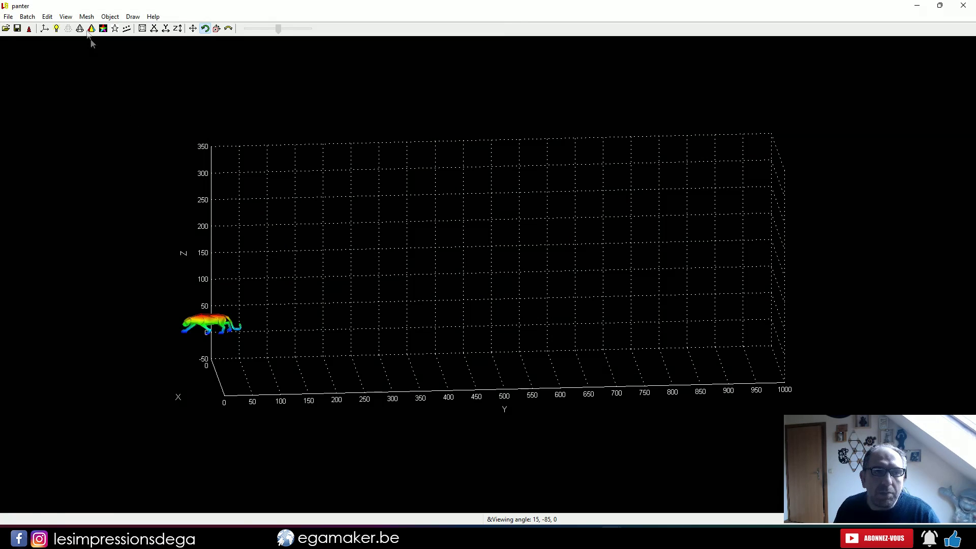
Hollow the panther model with a hollow distance of 1
click(86, 18)
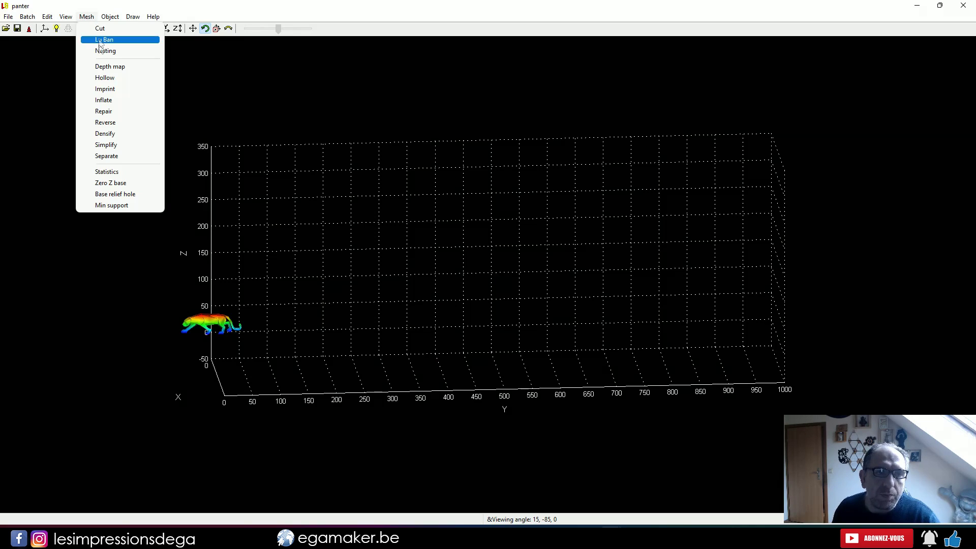
click(129, 84)
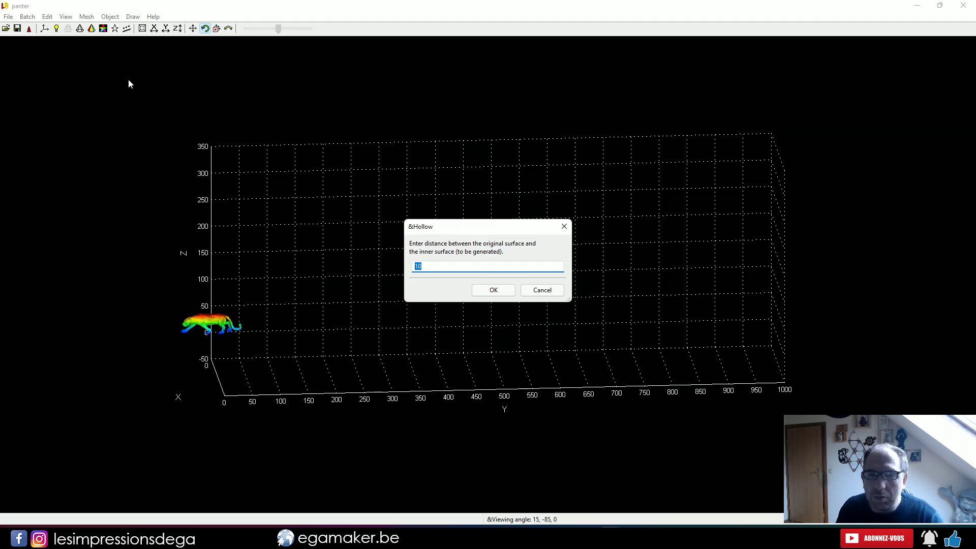
text(1)
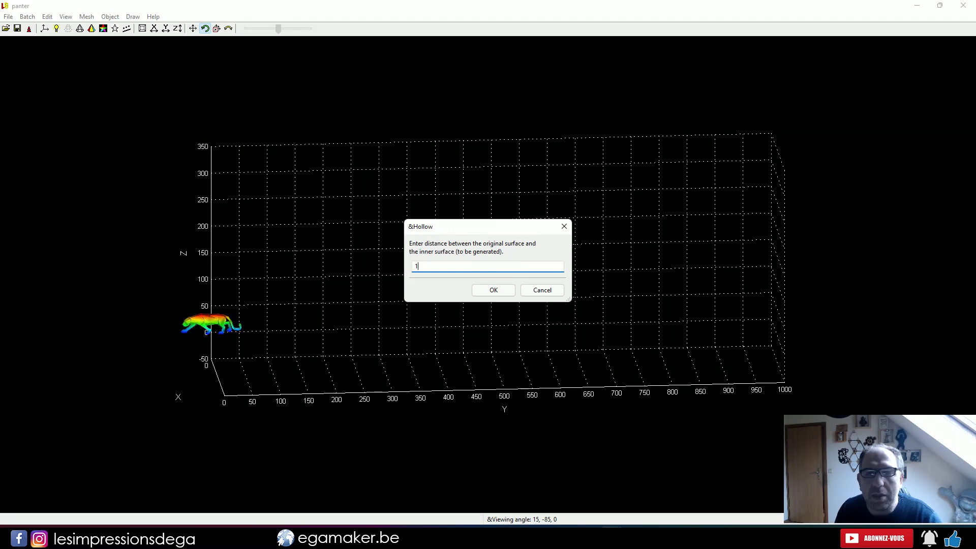
click(500, 290)
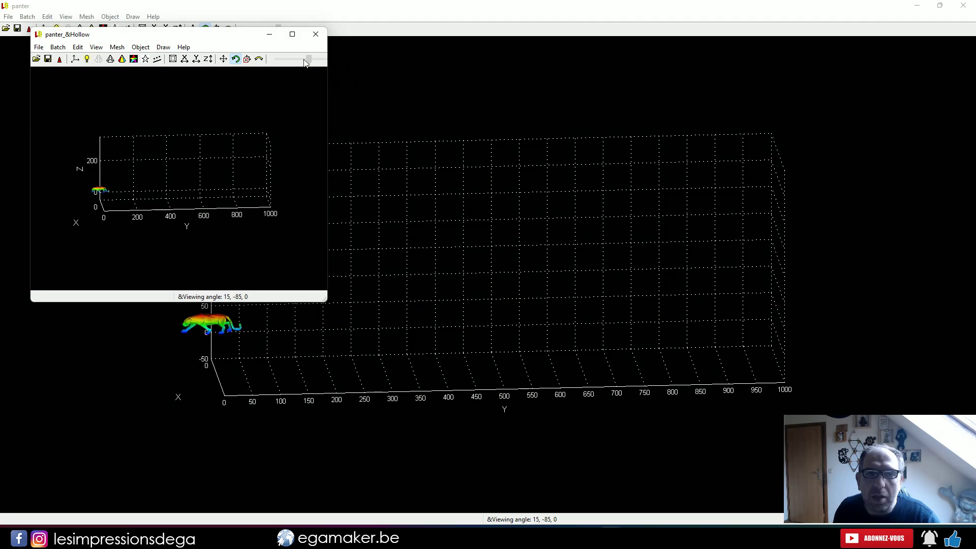
Maximize the panter_&Hollow window and run a Modular cut on it
mouse_move(219, 31)
mouse_down()
mouse_move(353, 88)
mouse_move(460, 88)
mouse_up()
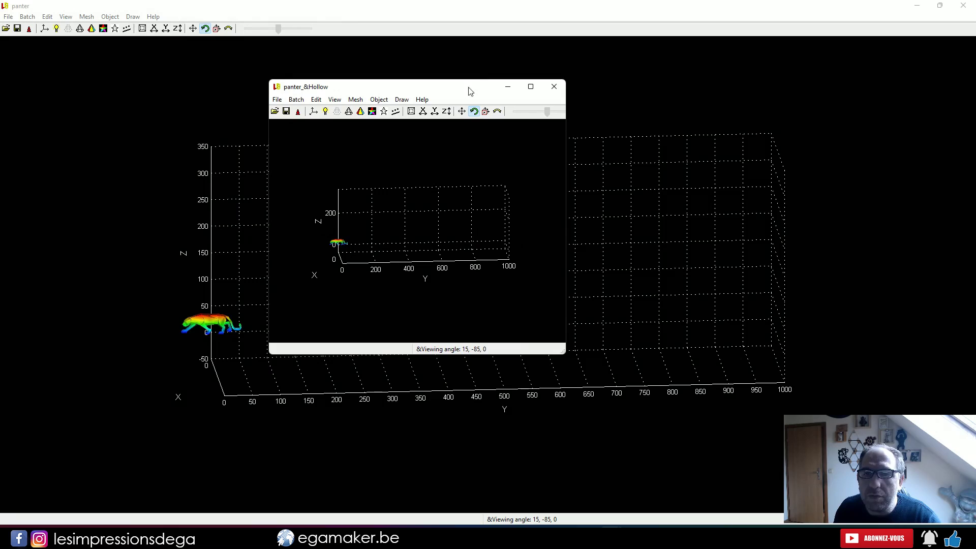
click(531, 83)
click(82, 21)
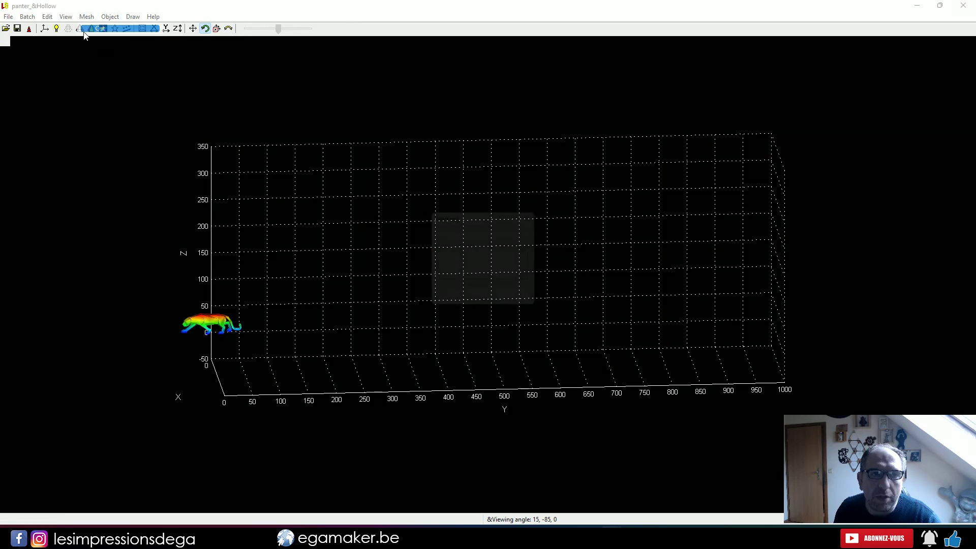
click(459, 304)
click(81, 58)
click(67, 96)
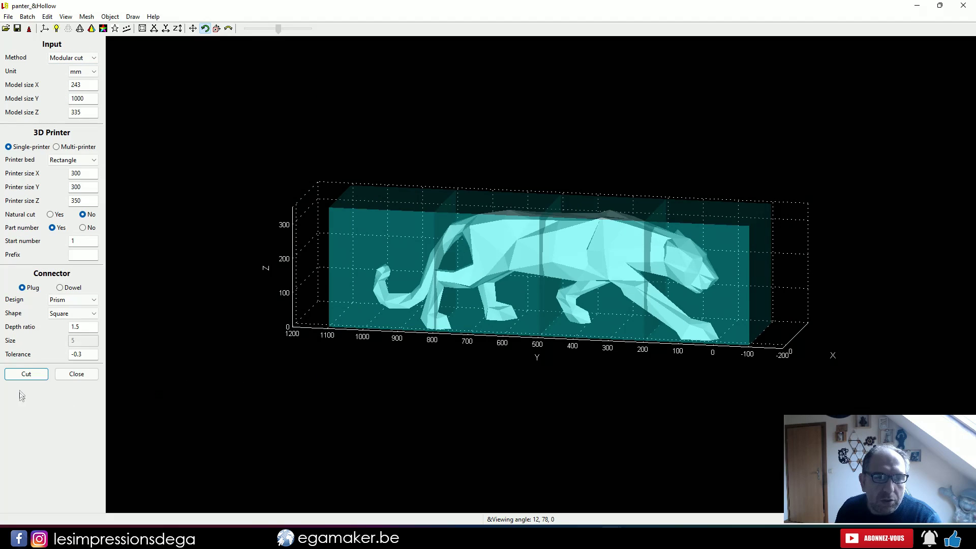
click(21, 379)
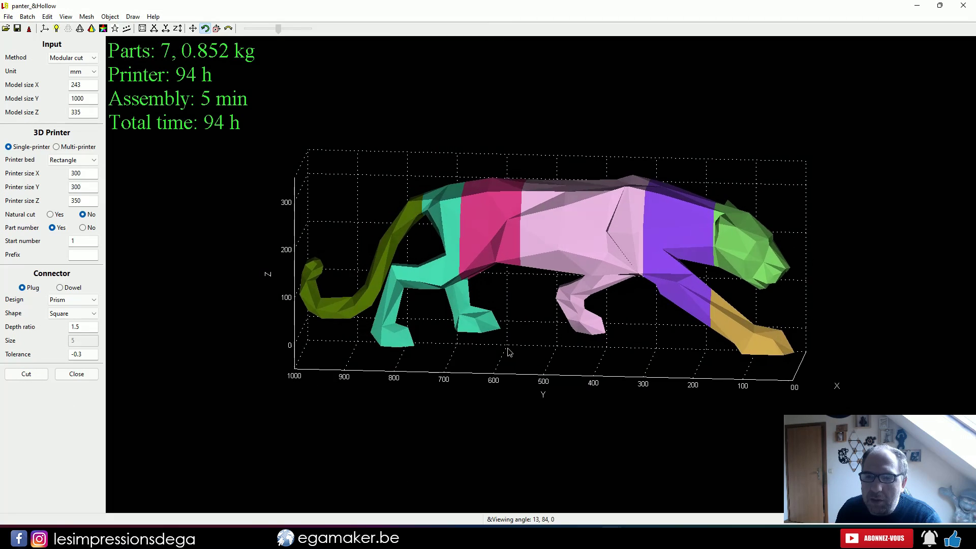
Orbit the view to inspect the seven hollow panther parts spread apart
drag(519, 359, 512, 360)
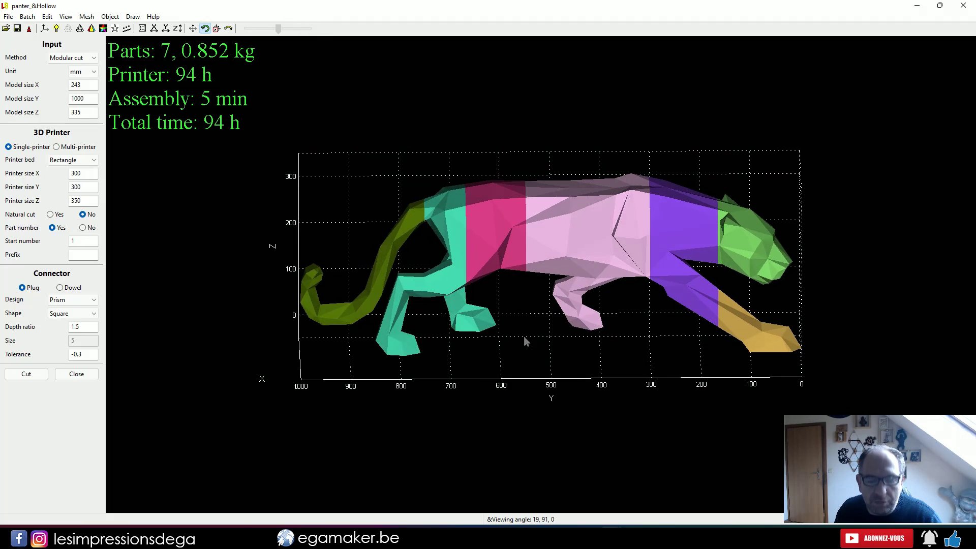
drag(524, 337, 417, 308)
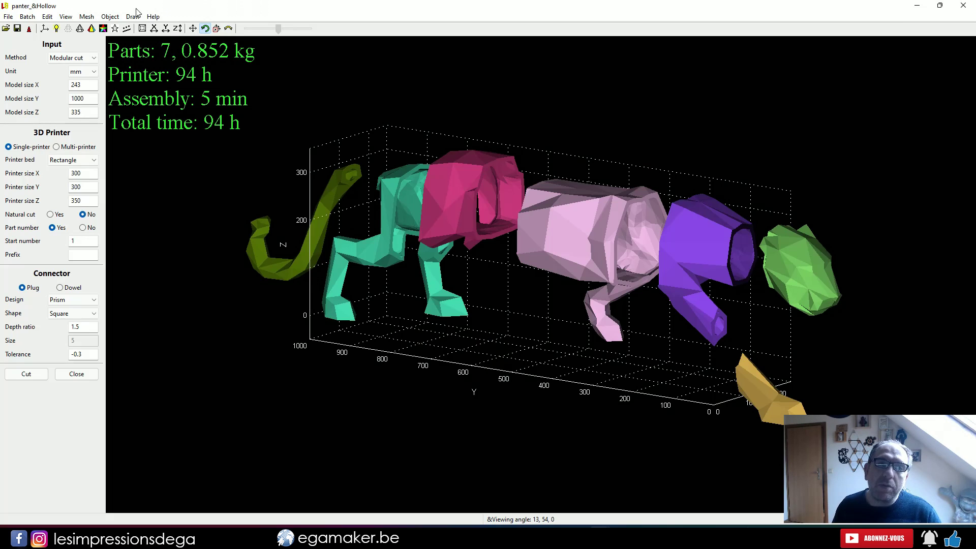
click(85, 20)
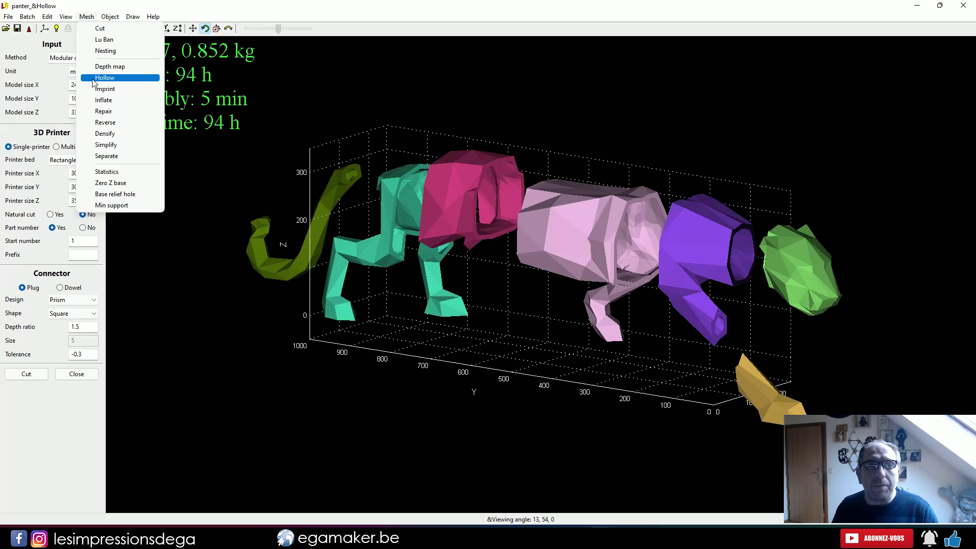
click(258, 306)
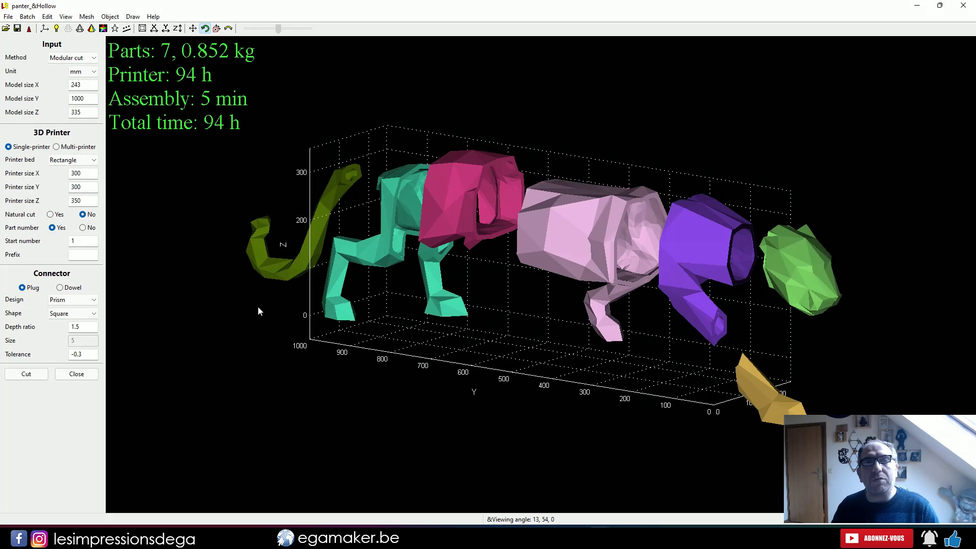